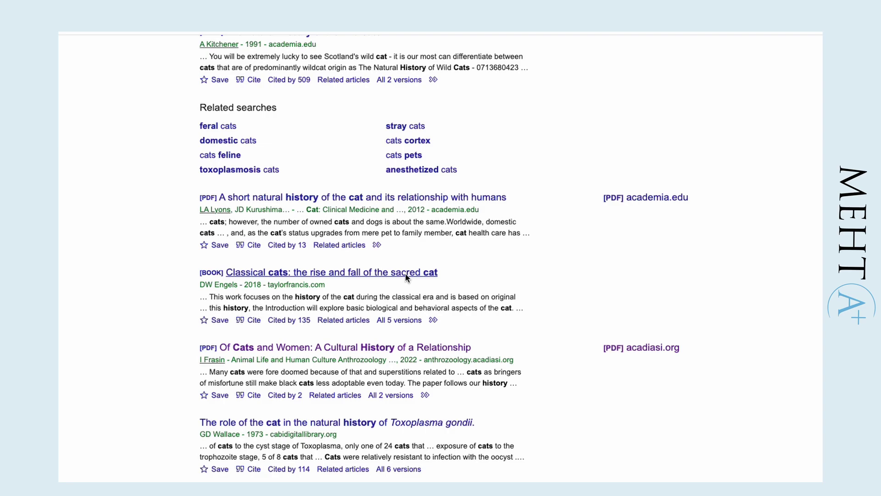
Look through the scholarly search results on the history of cats for suitable papers
{"action": "left_click", "coordinate": [458, 197]}
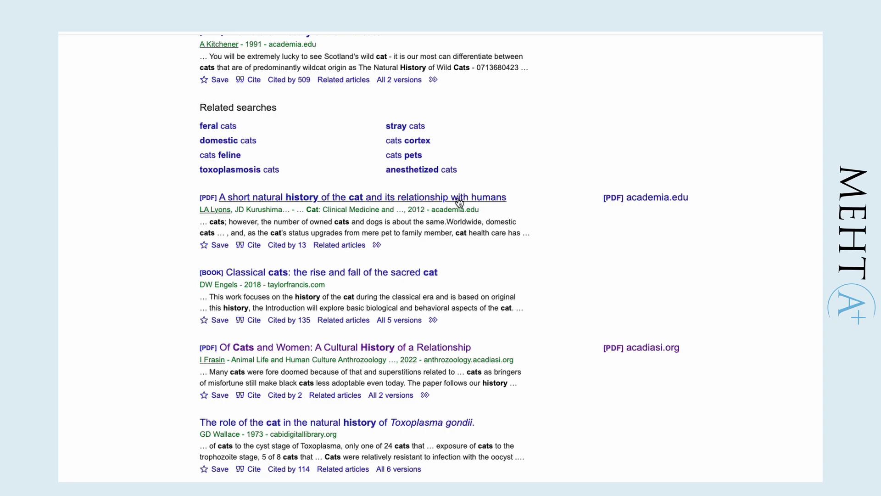
{"action": "scroll", "coordinate": [464, 248], "scroll_direction": "down", "scroll_amount": 20}
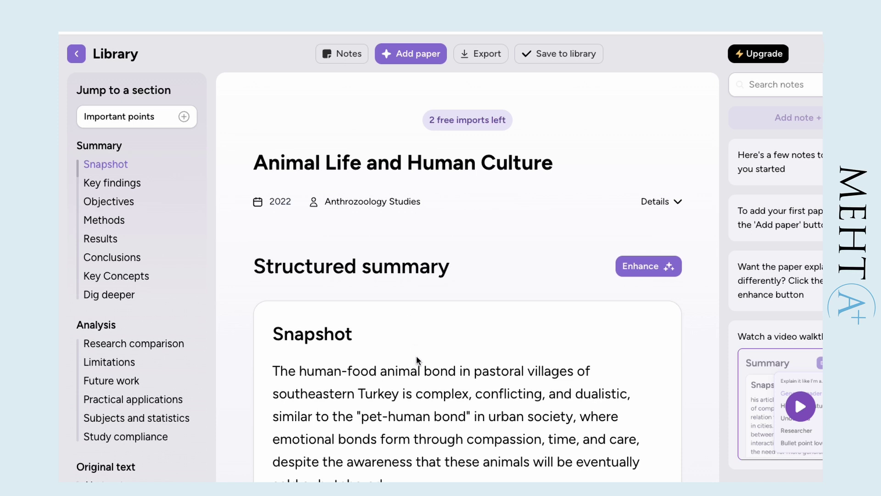
Read the Snapshot and Key findings of the Animal Life and Human Culture summary and jump to the first finding's source passage
{"action": "scroll", "coordinate": [417, 356], "scroll_direction": "down", "scroll_amount": 2}
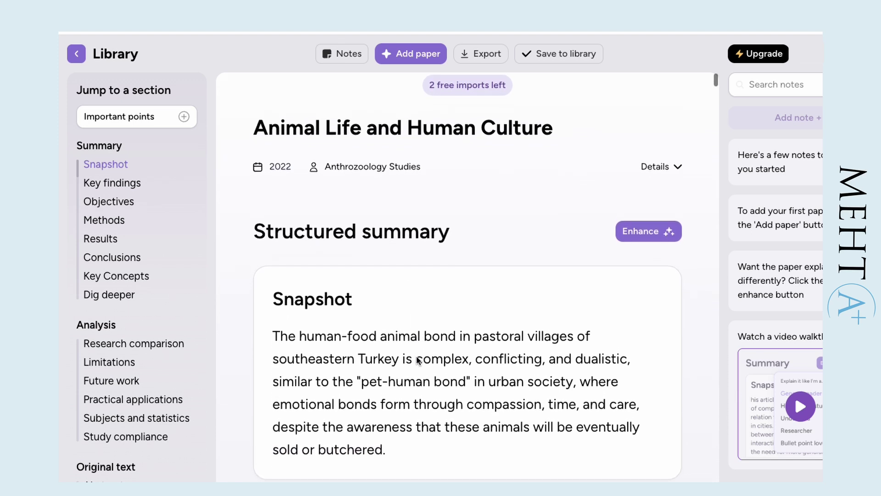
{"action": "scroll", "coordinate": [417, 360], "scroll_direction": "down", "scroll_amount": 5}
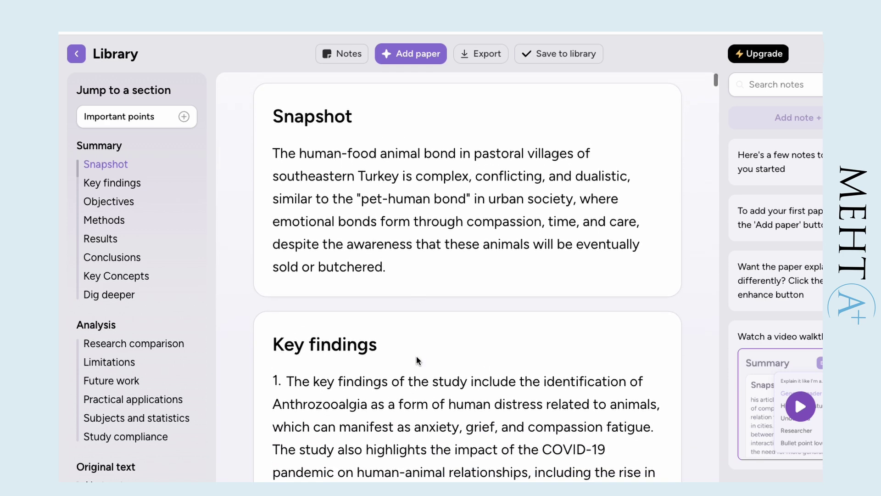
{"action": "scroll", "coordinate": [417, 356], "scroll_direction": "down", "scroll_amount": 3}
{"action": "scroll", "coordinate": [417, 357], "scroll_direction": "down", "scroll_amount": 3}
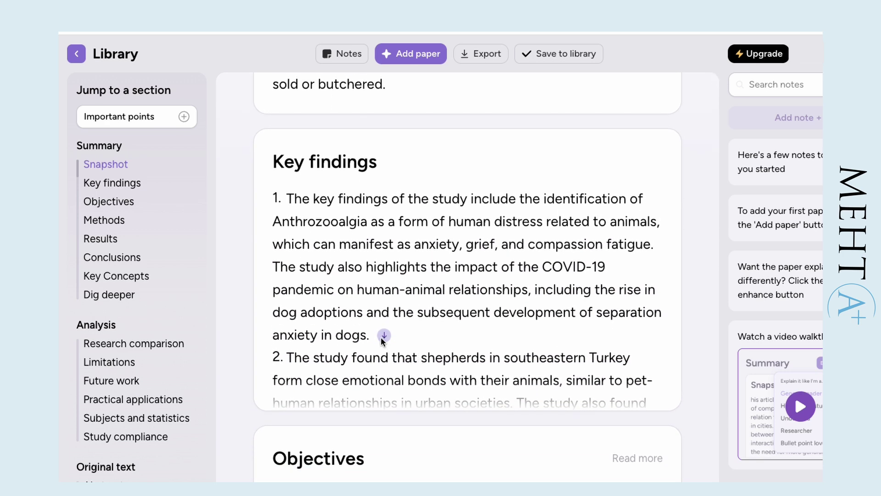
{"action": "left_click", "coordinate": [384, 336]}
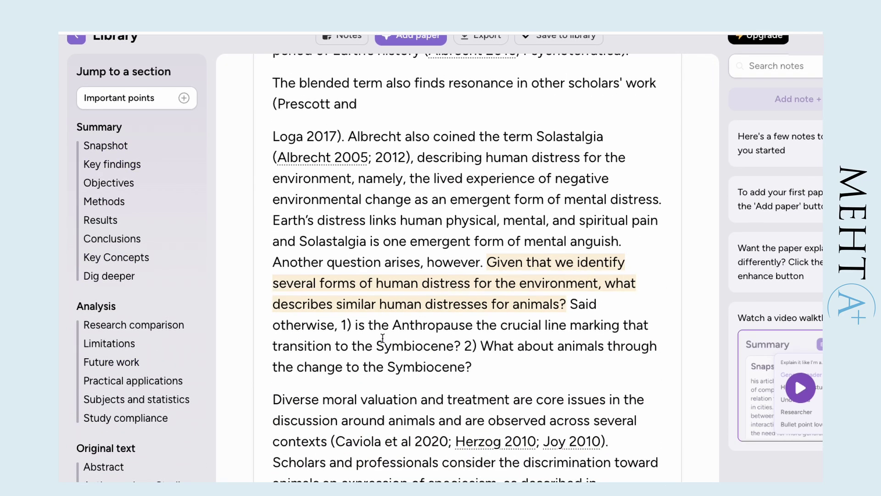
Return to the structured summary, open the COVID-19 key concept's article in a new tab, and close it after viewing
{"action": "scroll", "coordinate": [420, 360], "scroll_direction": "up", "scroll_amount": 15}
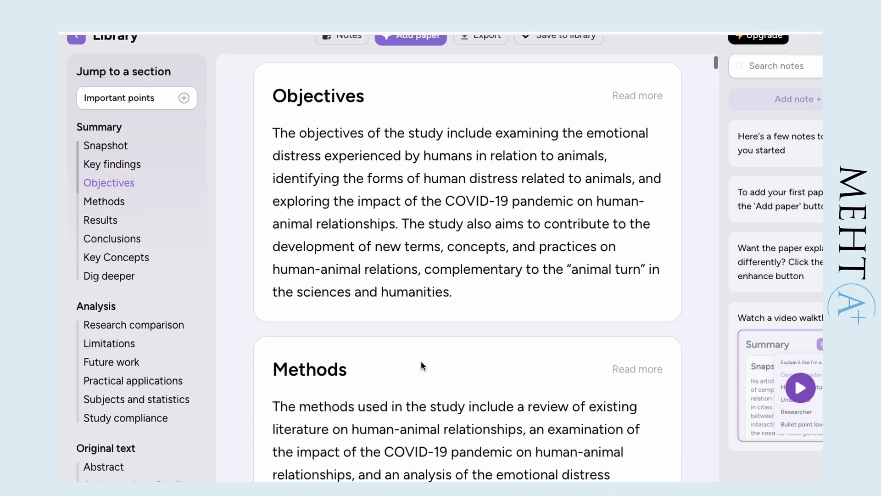
{"action": "scroll", "coordinate": [420, 360], "scroll_direction": "down", "scroll_amount": 10}
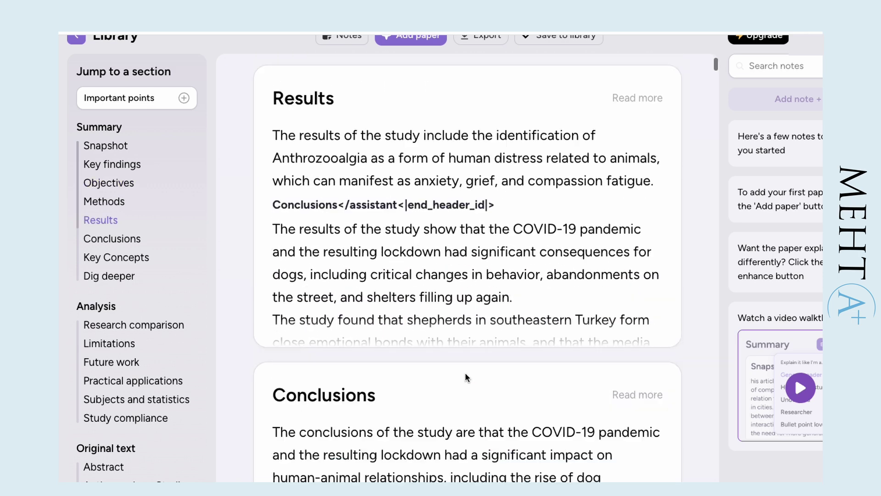
{"action": "scroll", "coordinate": [433, 305], "scroll_direction": "down", "scroll_amount": 10}
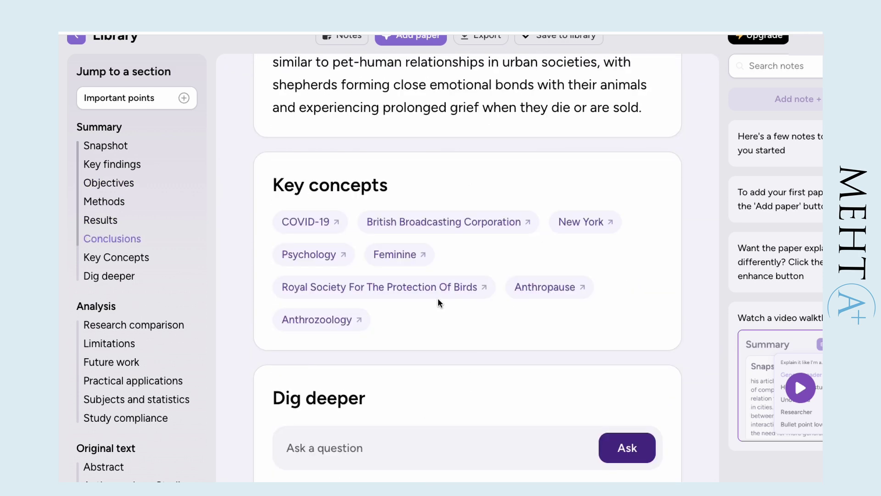
{"action": "scroll", "coordinate": [439, 307], "scroll_direction": "down", "scroll_amount": 1}
{"action": "right_click", "coordinate": [318, 172]}
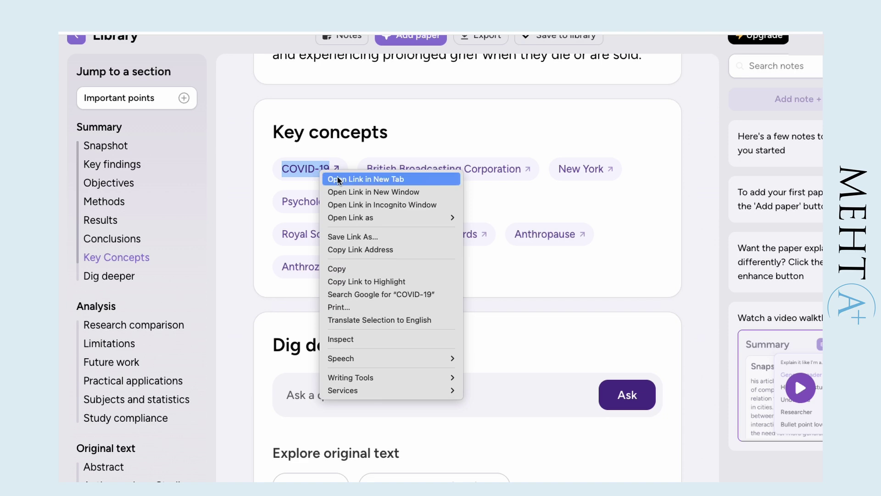
{"action": "key", "text": "Escape"}
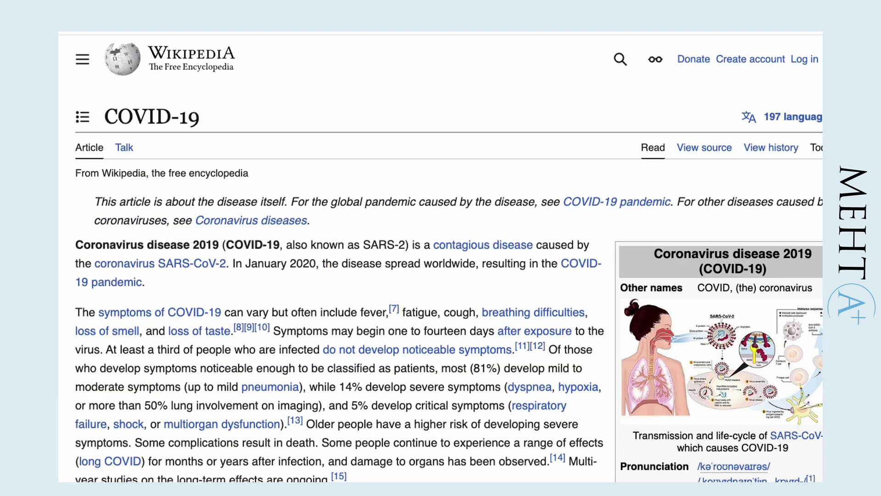
{"action": "scroll", "coordinate": [434, 125], "scroll_direction": "down", "scroll_amount": 3}
{"action": "key", "text": "ctrl+w"}
Ask the paper in Dig deeper "Tell me more about the relationship between cats and women"
{"action": "scroll", "coordinate": [482, 298], "scroll_direction": "down", "scroll_amount": 3}
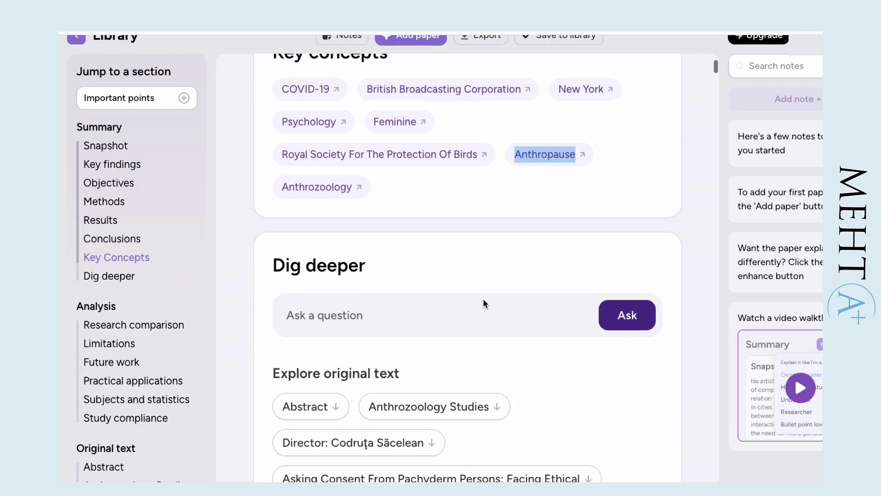
{"action": "scroll", "coordinate": [461, 237], "scroll_direction": "down", "scroll_amount": 4}
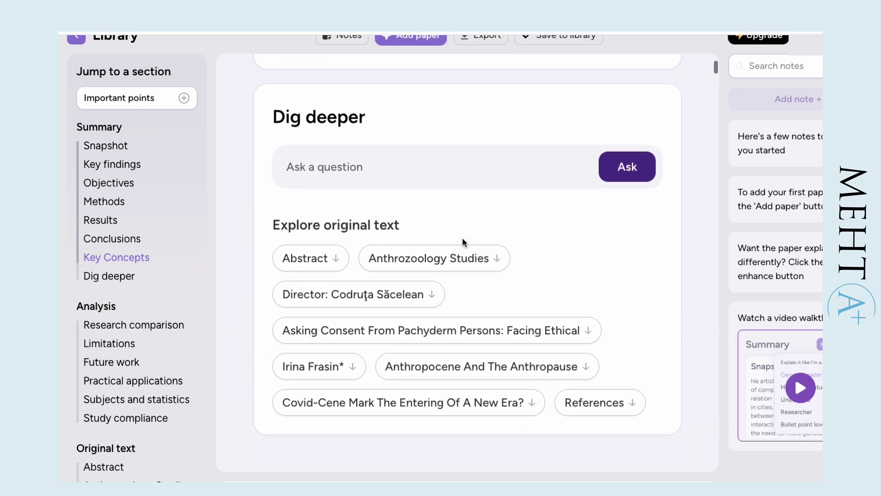
{"action": "scroll", "coordinate": [463, 242], "scroll_direction": "up", "scroll_amount": 1}
{"action": "left_click", "coordinate": [447, 169]}
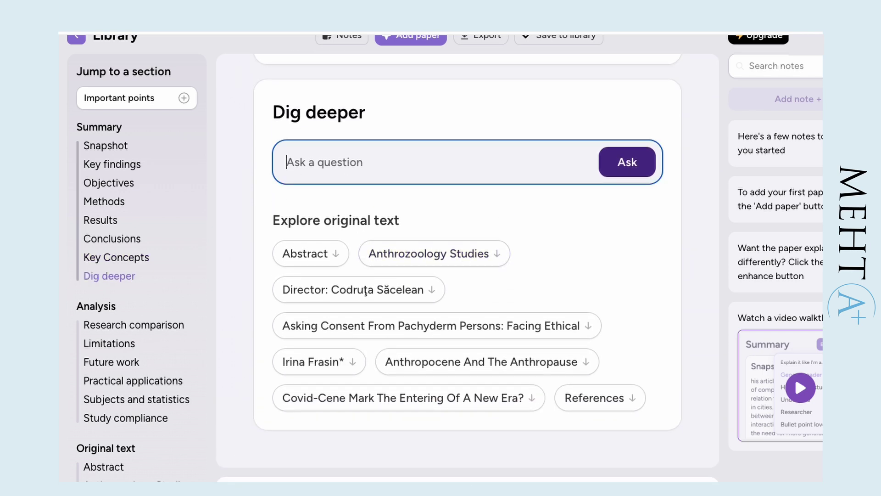
{"action": "type", "text": "Tell me more about the relat"}
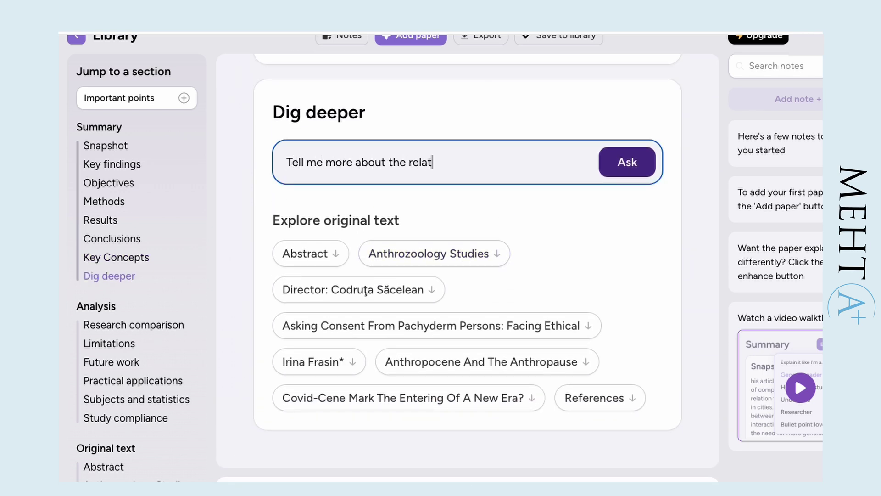
{"action": "type", "text": " women"}
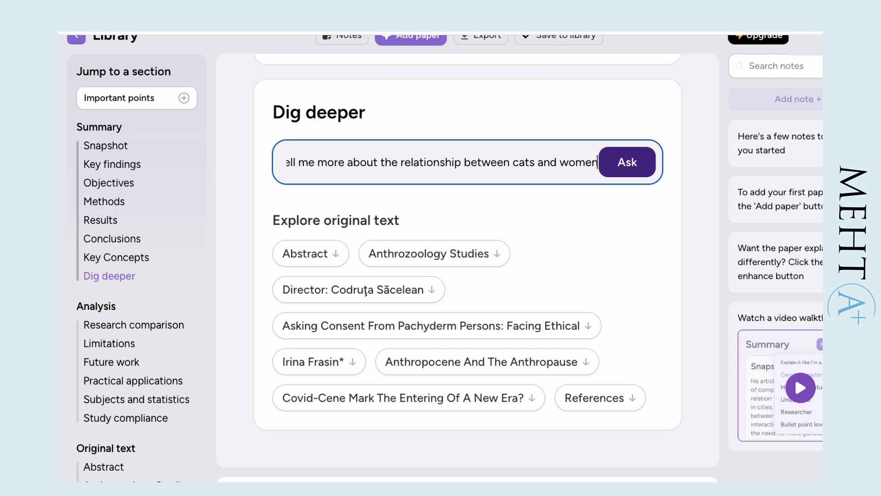
{"action": "left_click", "coordinate": [614, 166]}
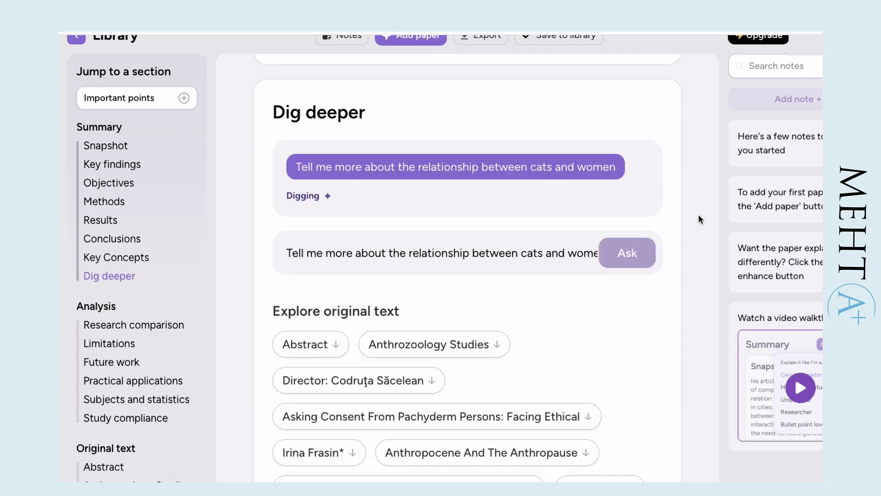
Review the Analysis sections from Research comparison to Practical applications and expand the full Study Subjects text
{"action": "scroll", "coordinate": [697, 214], "scroll_direction": "down", "scroll_amount": 10}
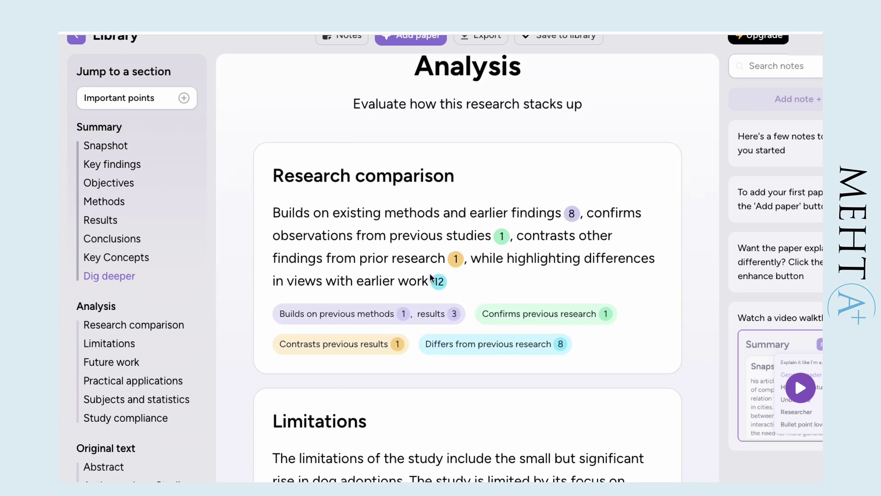
{"action": "scroll", "coordinate": [711, 291], "scroll_direction": "down", "scroll_amount": 6}
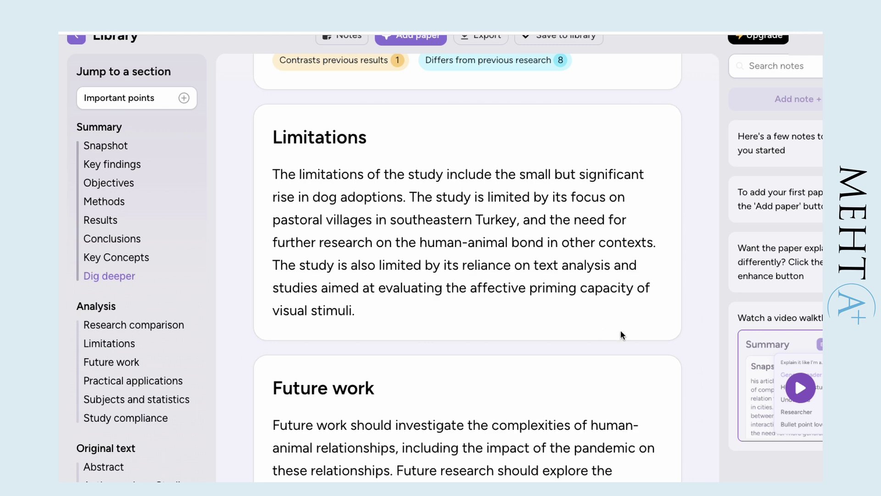
{"action": "scroll", "coordinate": [621, 329], "scroll_direction": "down", "scroll_amount": 12}
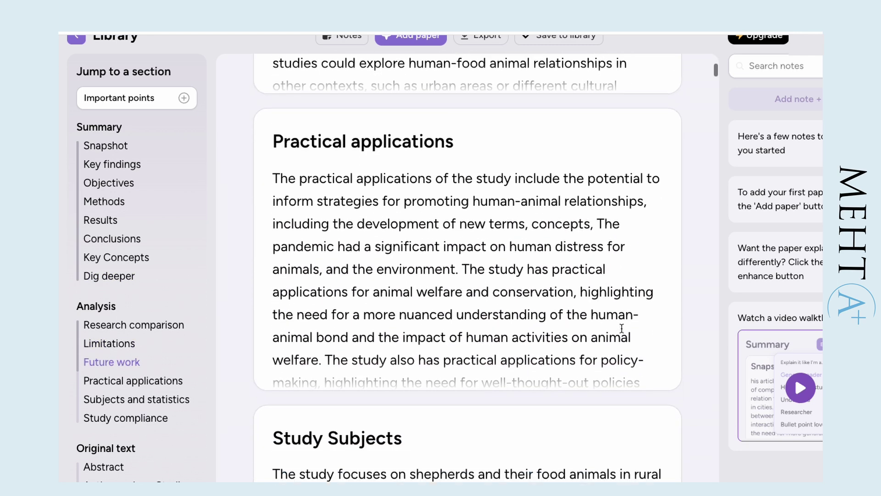
{"action": "scroll", "coordinate": [622, 328], "scroll_direction": "down", "scroll_amount": 7}
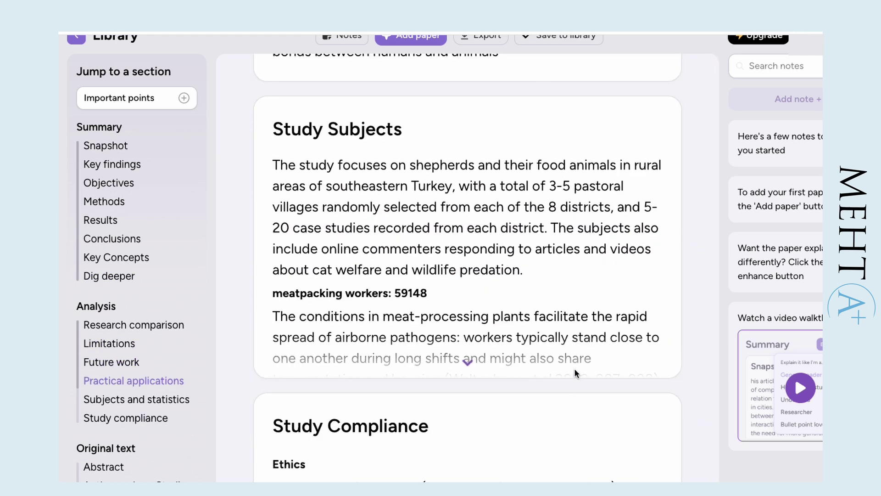
{"action": "left_click", "coordinate": [517, 365]}
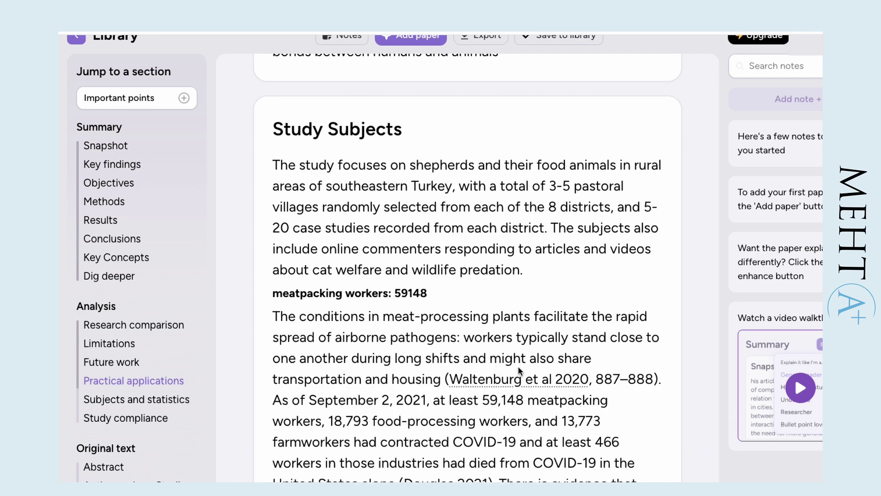
Open the citation details in the meatpacking workers passage and request the cited study's findings
{"action": "scroll", "coordinate": [596, 372], "scroll_direction": "down", "scroll_amount": 2}
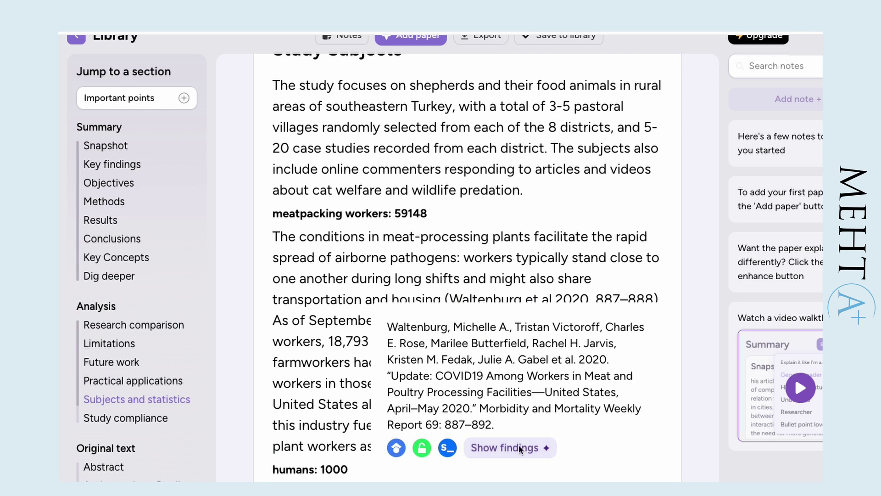
{"action": "left_click", "coordinate": [393, 447]}
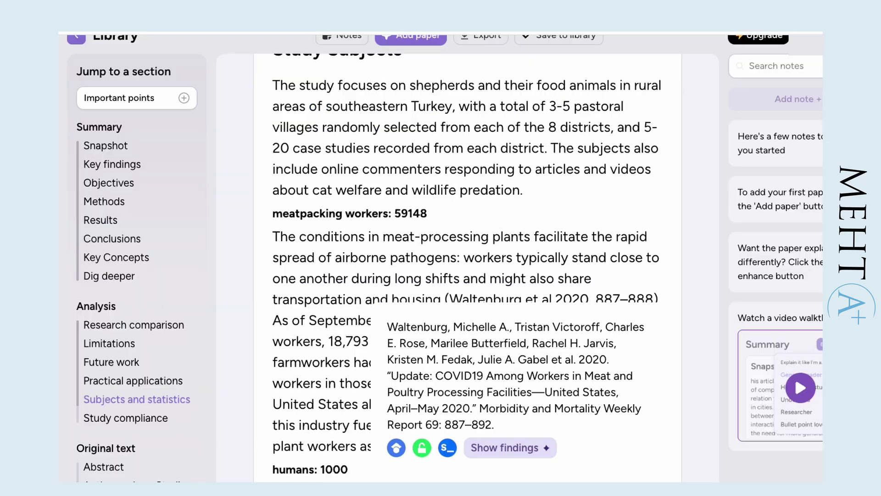
{"action": "scroll", "coordinate": [564, 452], "scroll_direction": "down", "scroll_amount": 1}
{"action": "left_click", "coordinate": [535, 390]}
{"action": "scroll", "coordinate": [546, 390], "scroll_direction": "down", "scroll_amount": 10}
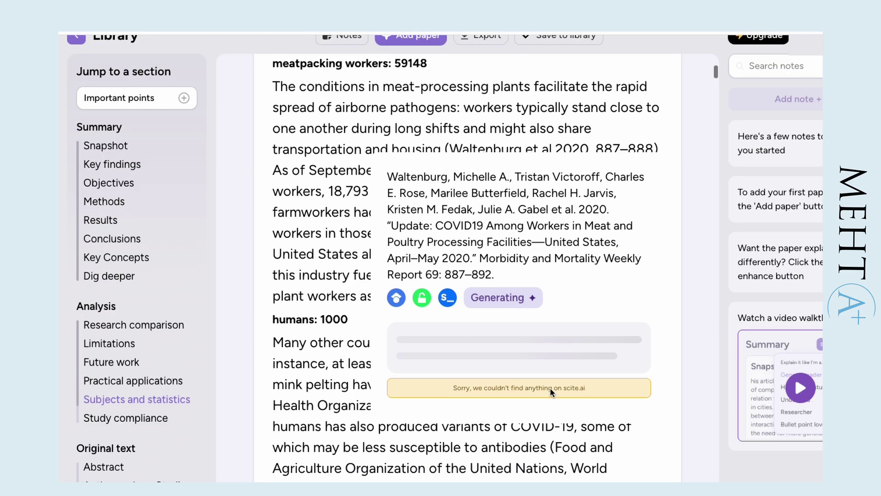
Read through the ethics and consent statements in the Study Compliance section
{"action": "left_click", "coordinate": [552, 394]}
{"action": "scroll", "coordinate": [550, 387], "scroll_direction": "down", "scroll_amount": 6}
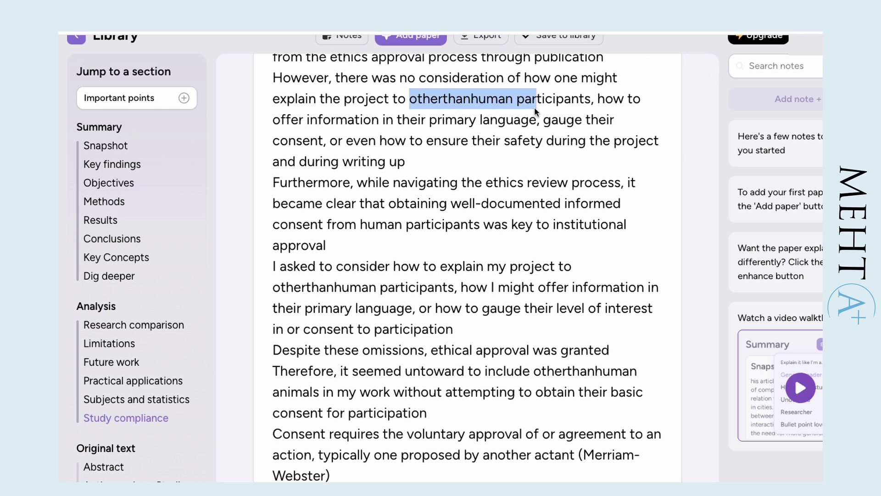
{"action": "left_click", "coordinate": [553, 218]}
{"action": "scroll", "coordinate": [553, 218], "scroll_direction": "down", "scroll_amount": 1}
{"action": "scroll", "coordinate": [553, 216], "scroll_direction": "down", "scroll_amount": 15}
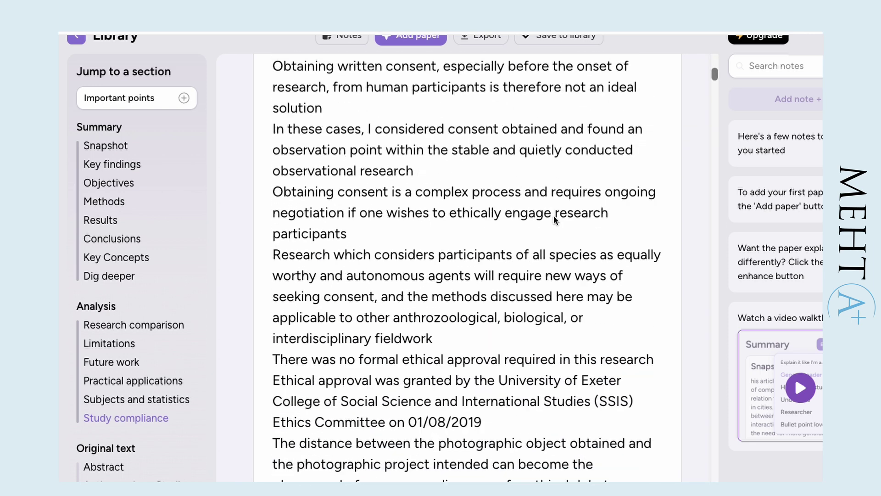
Go back to Dig deeper and read the answer about cats and women with its supporting quotation
{"action": "scroll", "coordinate": [554, 219], "scroll_direction": "down", "scroll_amount": 10}
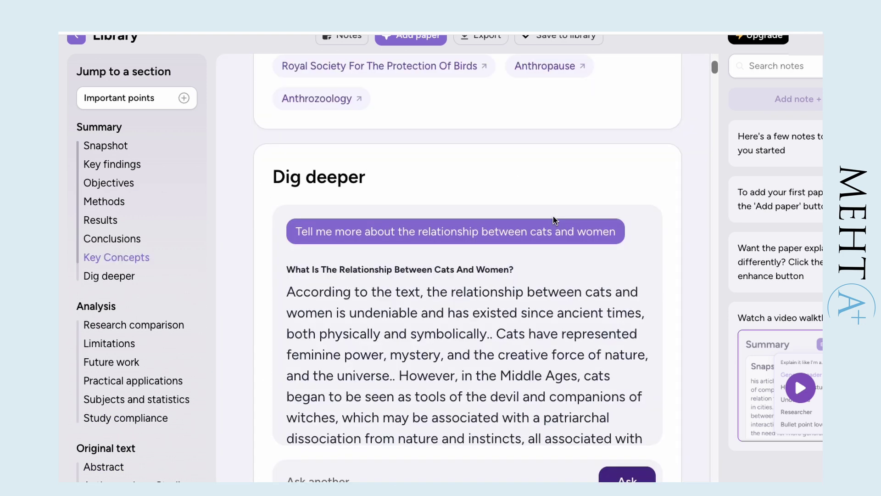
{"action": "scroll", "coordinate": [541, 236], "scroll_direction": "down", "scroll_amount": 4}
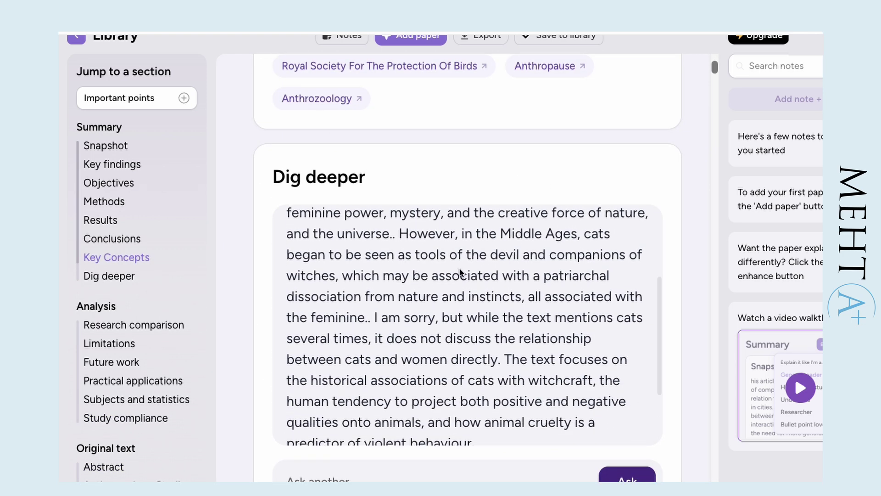
{"action": "scroll", "coordinate": [656, 312], "scroll_direction": "down", "scroll_amount": 2}
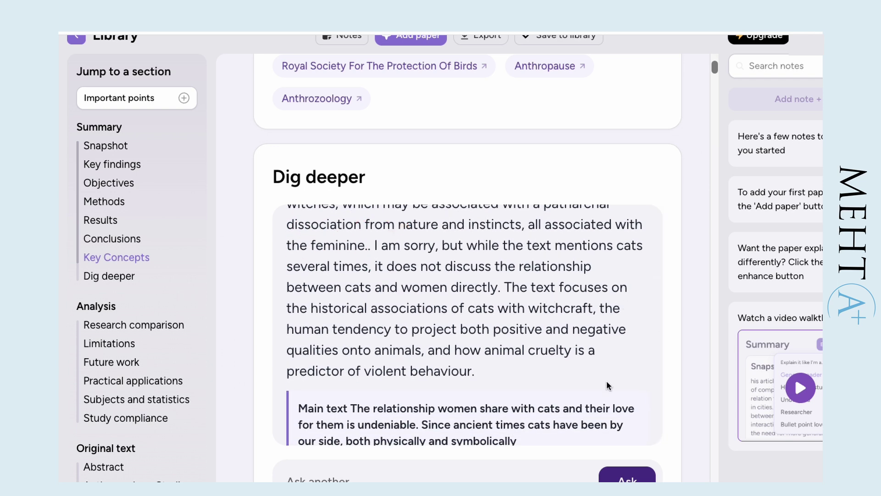
{"action": "scroll", "coordinate": [607, 377], "scroll_direction": "down", "scroll_amount": 2}
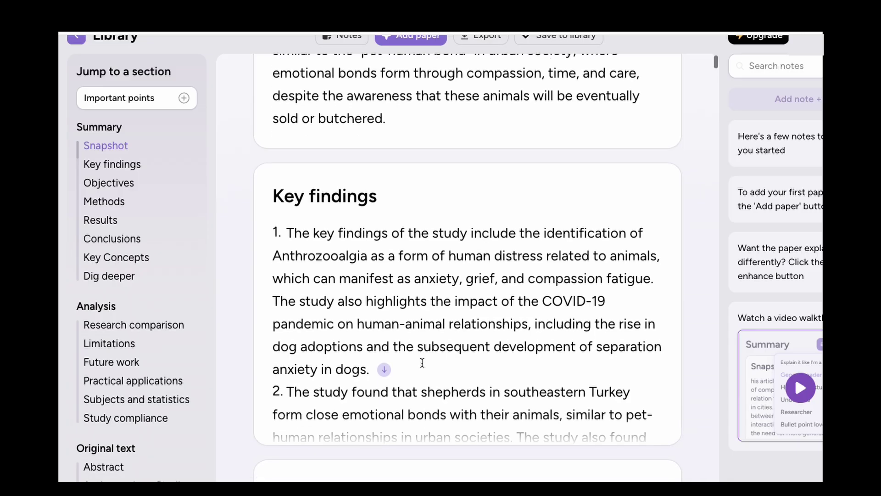
Review the Key findings, Objectives and Methods sections of the structured summary
{"action": "scroll", "coordinate": [421, 363], "scroll_direction": "down", "scroll_amount": 3}
{"action": "scroll", "coordinate": [422, 362], "scroll_direction": "down", "scroll_amount": 5}
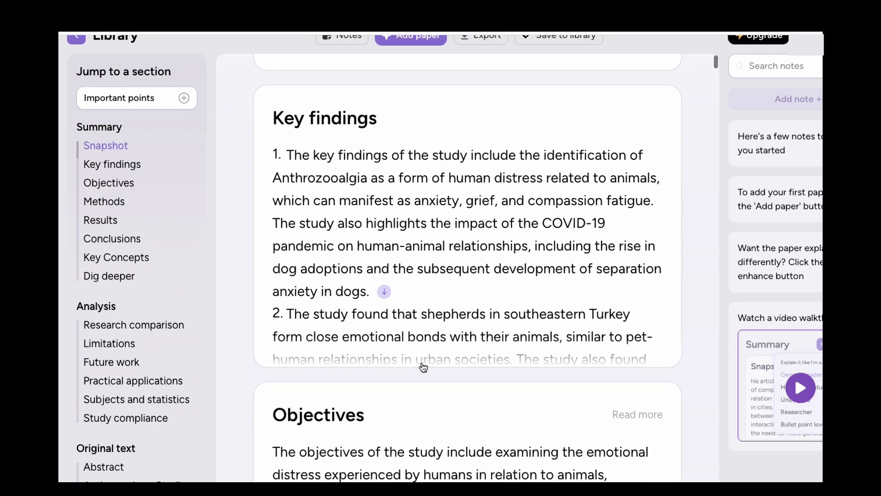
{"action": "scroll", "coordinate": [422, 363], "scroll_direction": "down", "scroll_amount": 2}
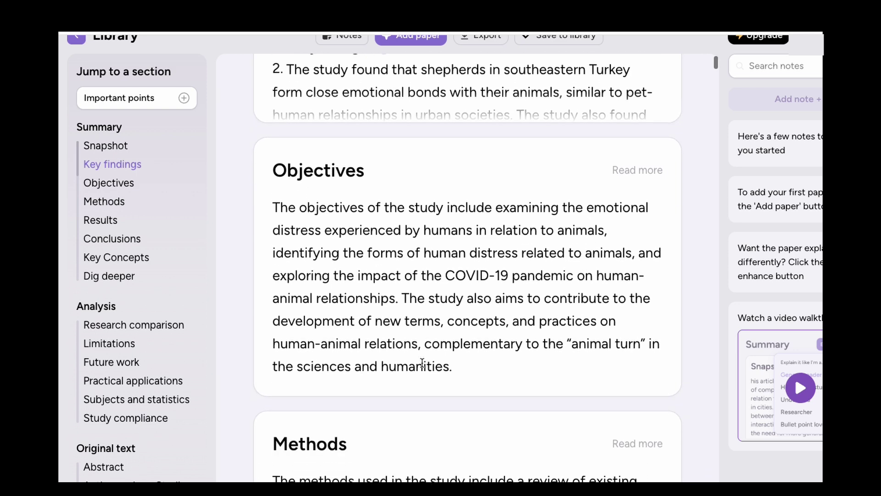
{"action": "scroll", "coordinate": [420, 360], "scroll_direction": "down", "scroll_amount": 5}
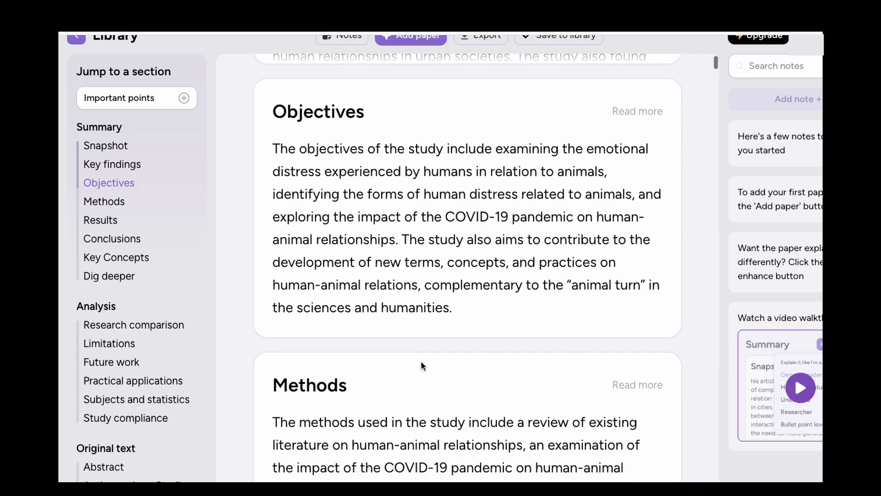
{"action": "scroll", "coordinate": [419, 364], "scroll_direction": "down", "scroll_amount": 1}
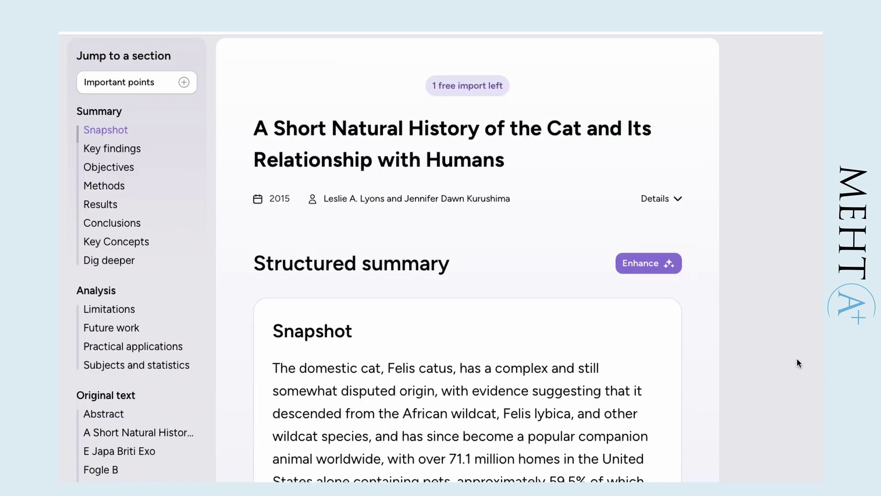
Enhance the structured summary for the Skim reader profile
{"action": "scroll", "coordinate": [688, 361], "scroll_direction": "down", "scroll_amount": 3}
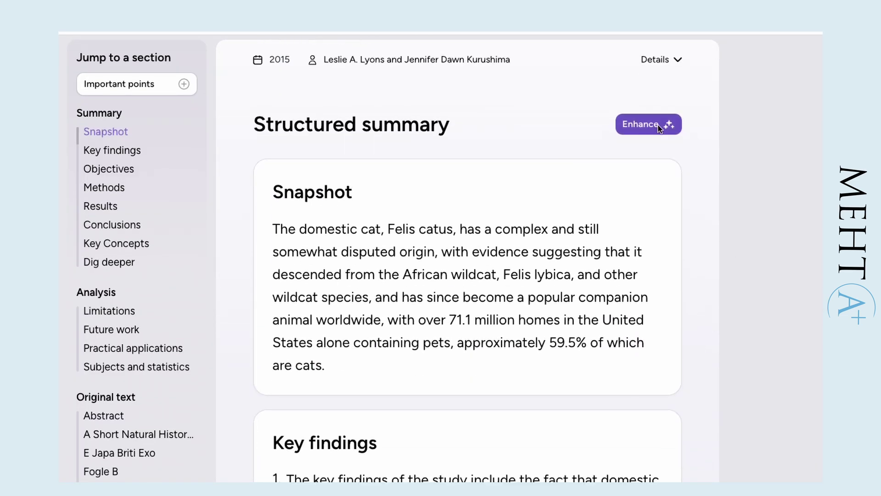
{"action": "left_click", "coordinate": [643, 124]}
{"action": "left_click", "coordinate": [601, 183]}
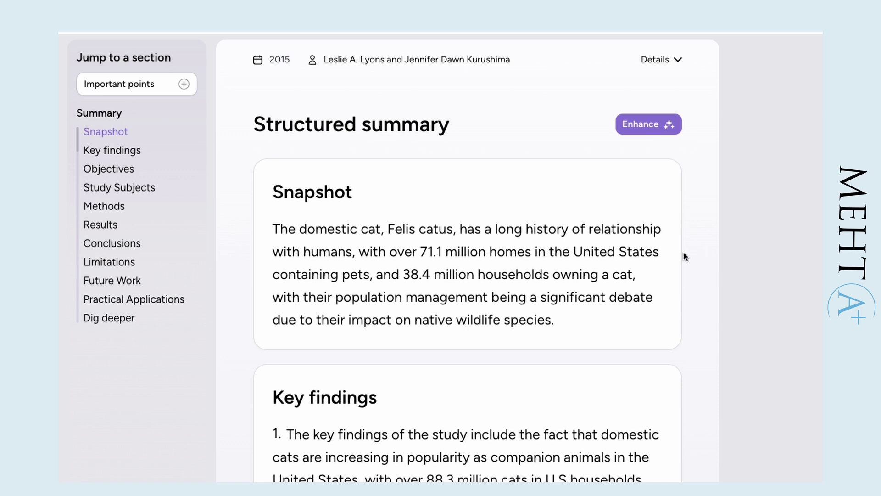
Request the findings of reference 12, on genetics aspects of domestication, breeds and their origins
{"action": "scroll", "coordinate": [684, 252], "scroll_direction": "down", "scroll_amount": 2}
{"action": "scroll", "coordinate": [683, 252], "scroll_direction": "down", "scroll_amount": 4}
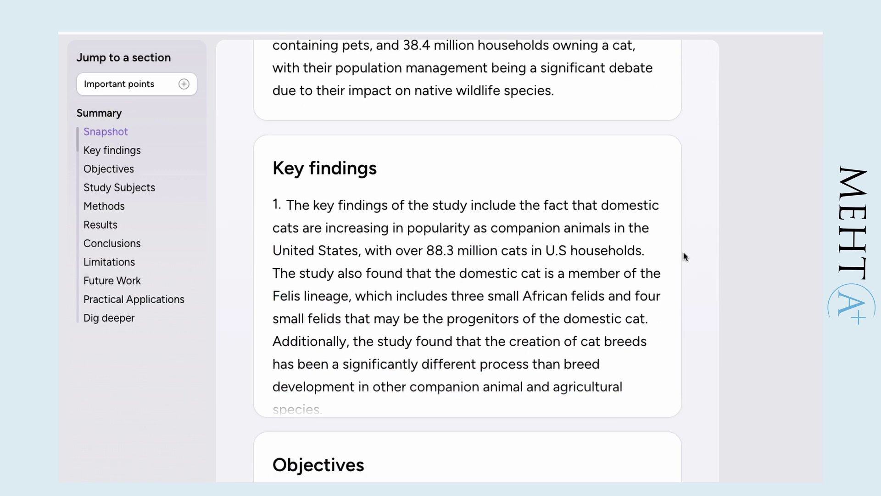
{"action": "scroll", "coordinate": [684, 256], "scroll_direction": "down", "scroll_amount": 20}
{"action": "scroll", "coordinate": [525, 380], "scroll_direction": "down", "scroll_amount": 5}
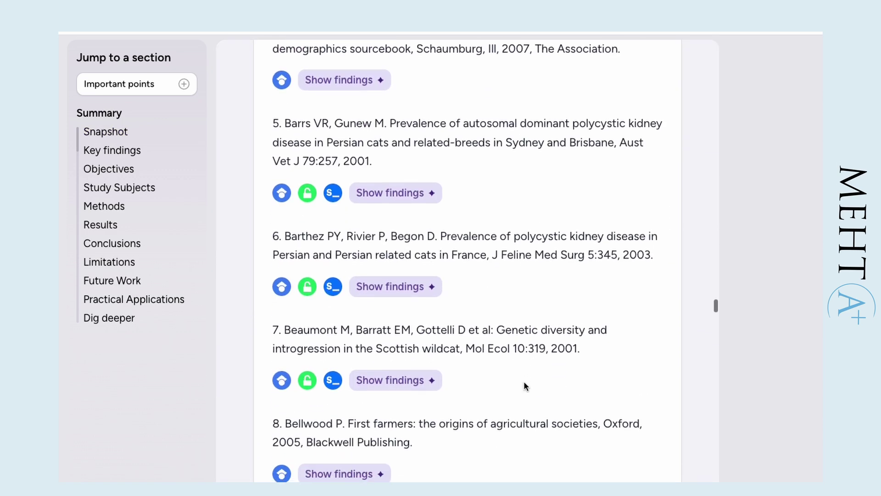
{"action": "scroll", "coordinate": [510, 258], "scroll_direction": "down", "scroll_amount": 10}
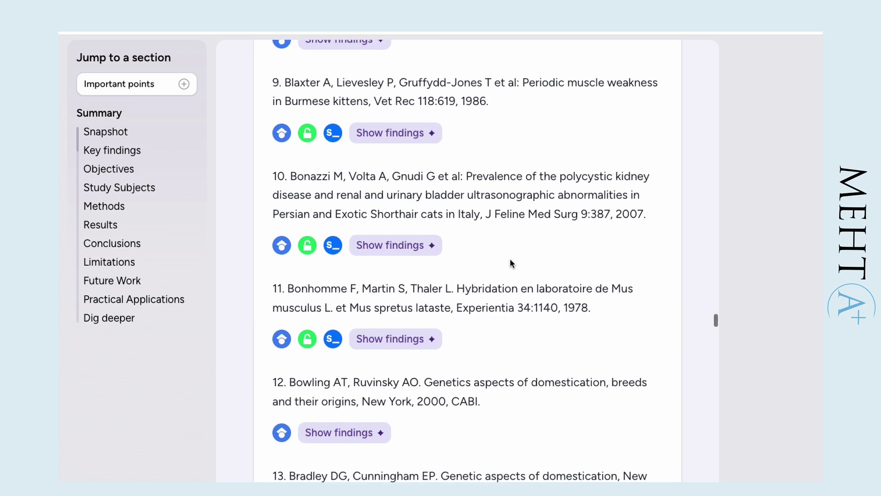
{"action": "scroll", "coordinate": [510, 260], "scroll_direction": "down", "scroll_amount": 2}
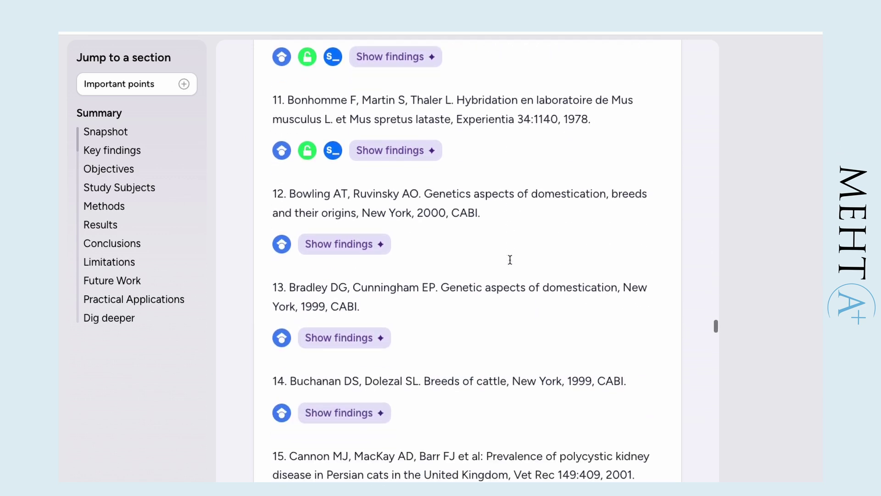
{"action": "left_click", "coordinate": [369, 245]}
{"action": "scroll", "coordinate": [538, 254], "scroll_direction": "down", "scroll_amount": 2}
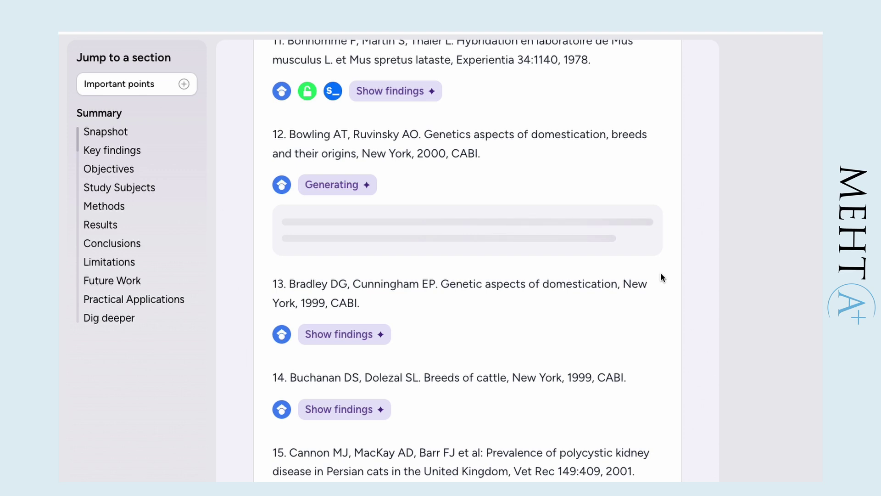
Request the findings of reference 8, "First farmers: the origins of agricultural societies"
{"action": "scroll", "coordinate": [393, 207], "scroll_direction": "up", "scroll_amount": 6}
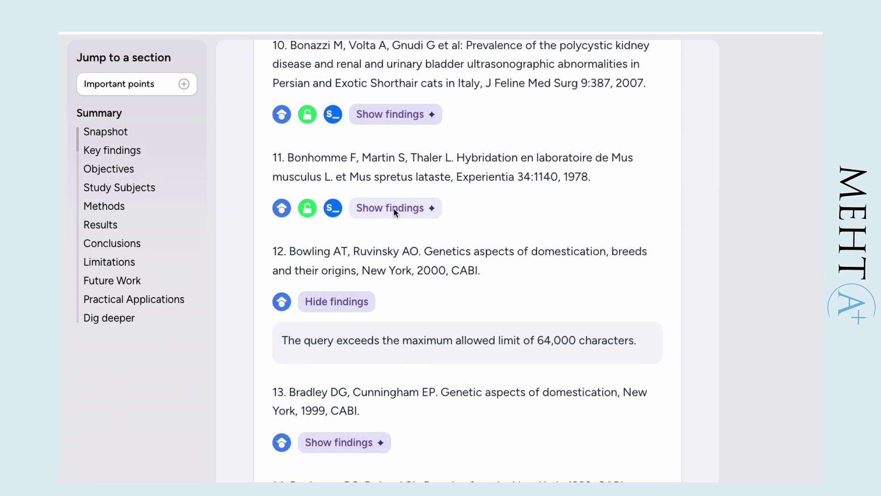
{"action": "scroll", "coordinate": [395, 209], "scroll_direction": "up", "scroll_amount": 2}
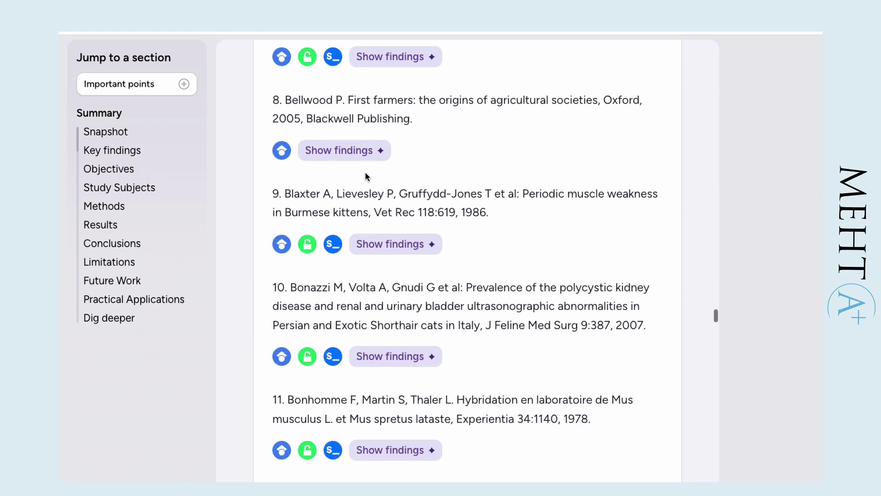
{"action": "left_click", "coordinate": [356, 148]}
Enhance the structured summary for the Bullet point lover profile
{"action": "left_click", "coordinate": [650, 266]}
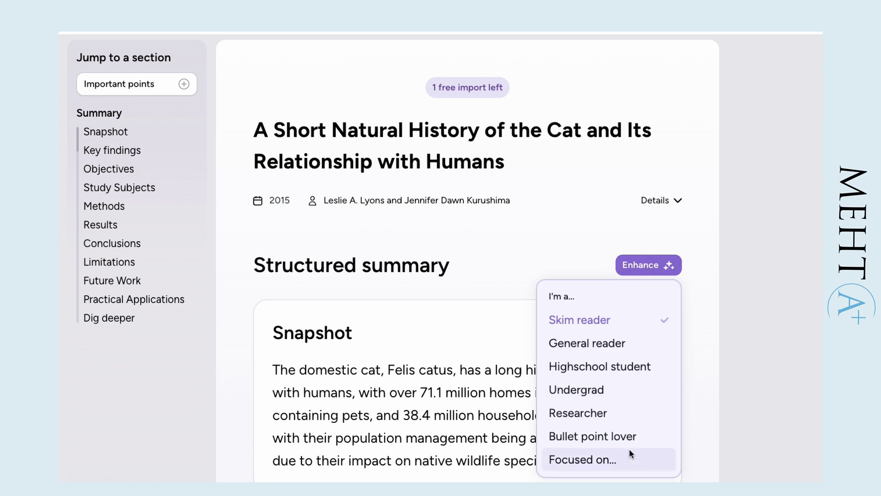
{"action": "left_click", "coordinate": [635, 436]}
Look over the bulleted summary and go back to the references to read the findings under "First farmers"
{"action": "scroll", "coordinate": [688, 410], "scroll_direction": "down", "scroll_amount": 2}
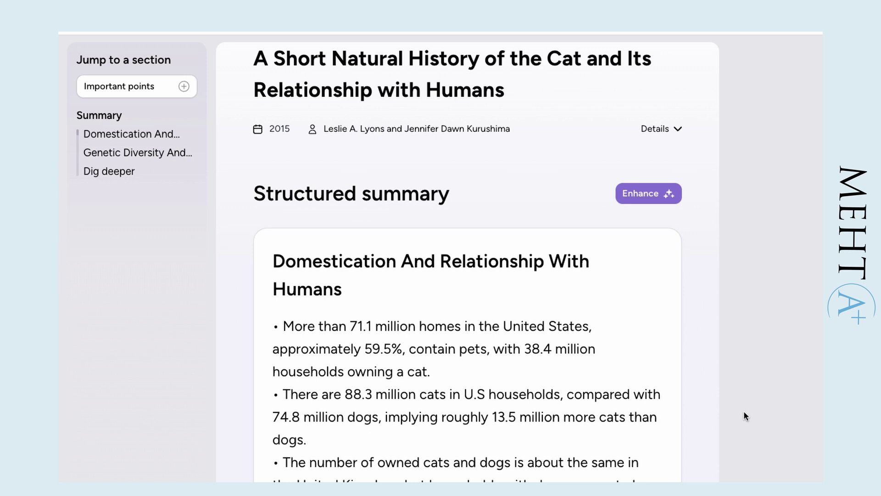
{"action": "scroll", "coordinate": [743, 410], "scroll_direction": "down", "scroll_amount": 3}
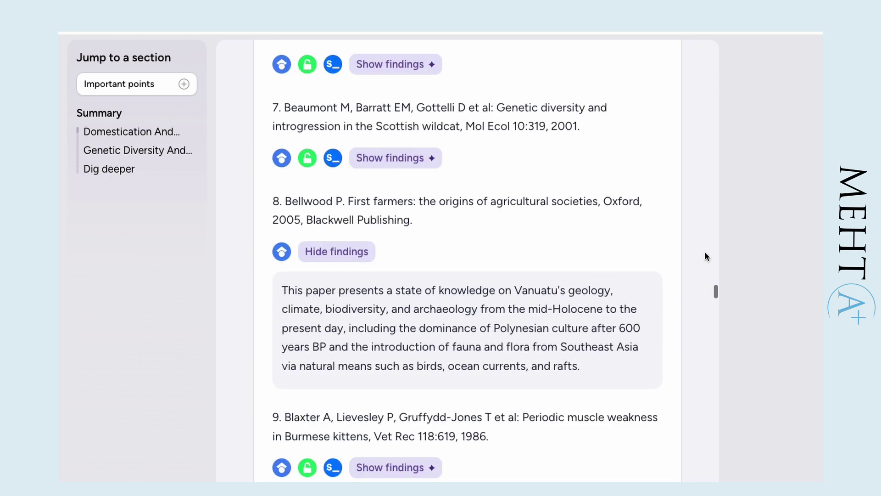
{"action": "scroll", "coordinate": [563, 334], "scroll_direction": "down", "scroll_amount": 1}
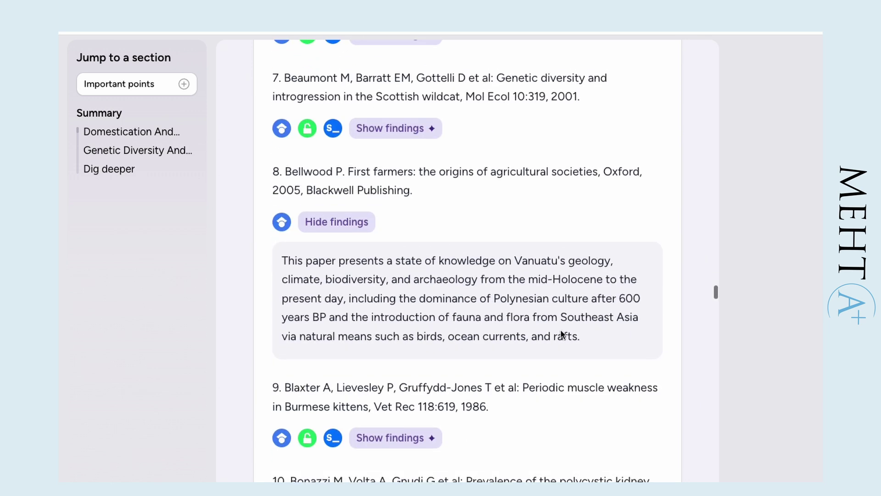